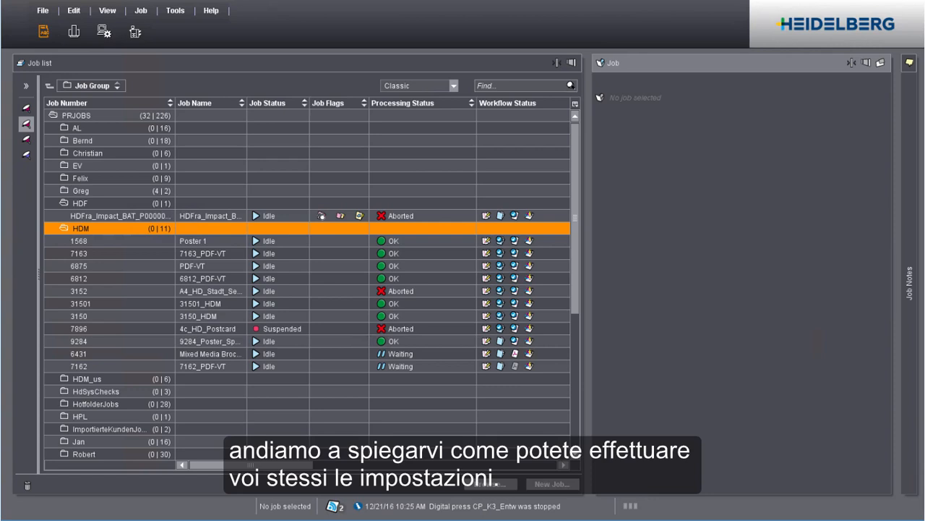
Open the sequence templates in Administration and start a new template in the Qualify folder
left_click(104, 32)
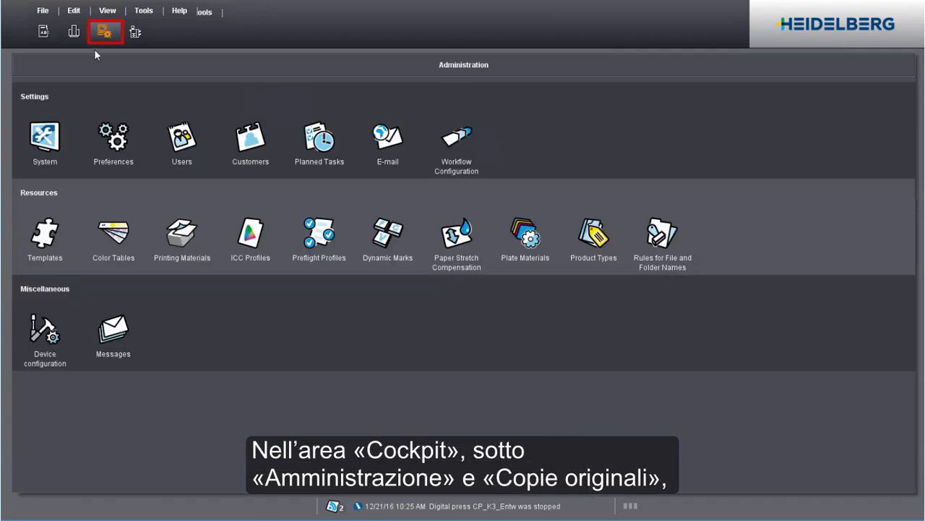
left_click(46, 235)
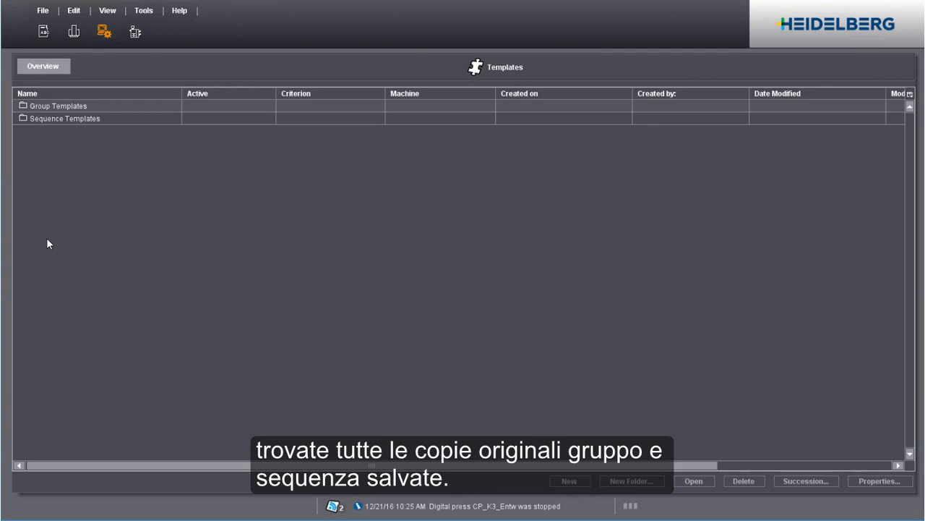
double_click(22, 121)
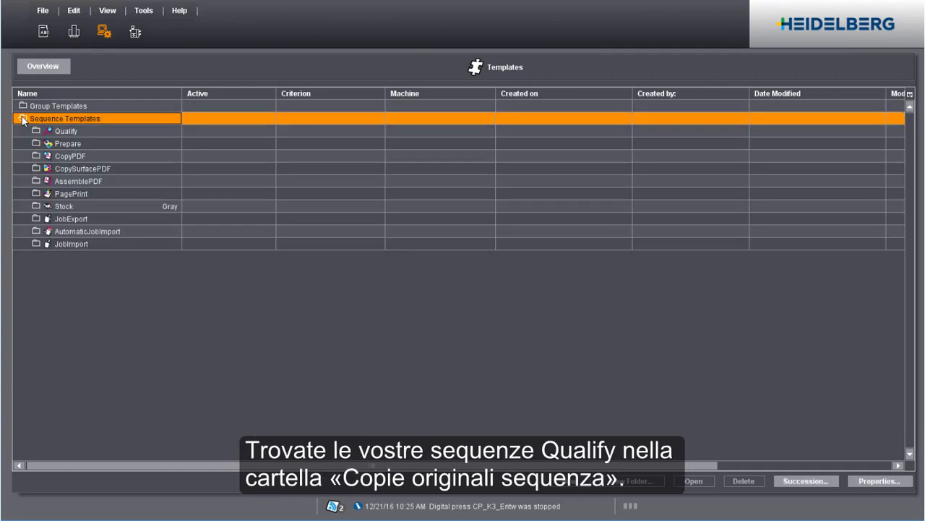
double_click(35, 133)
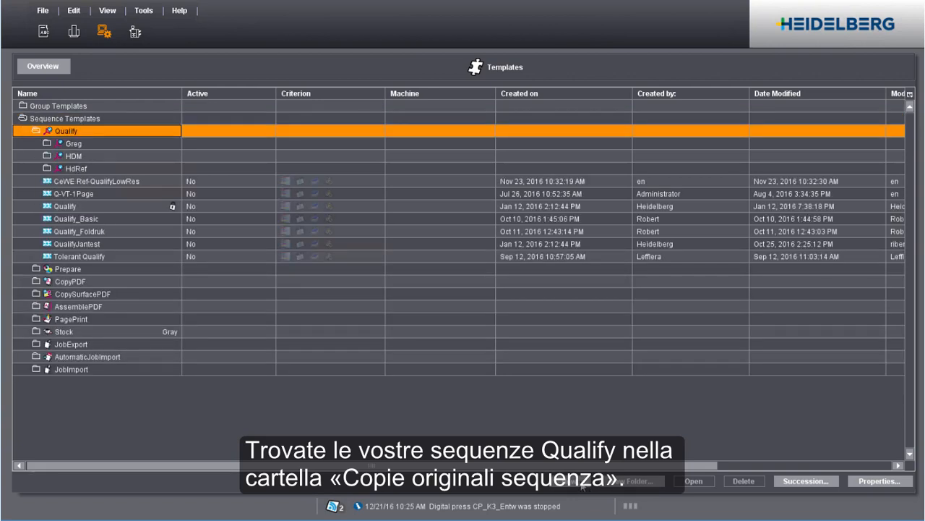
left_click(581, 482)
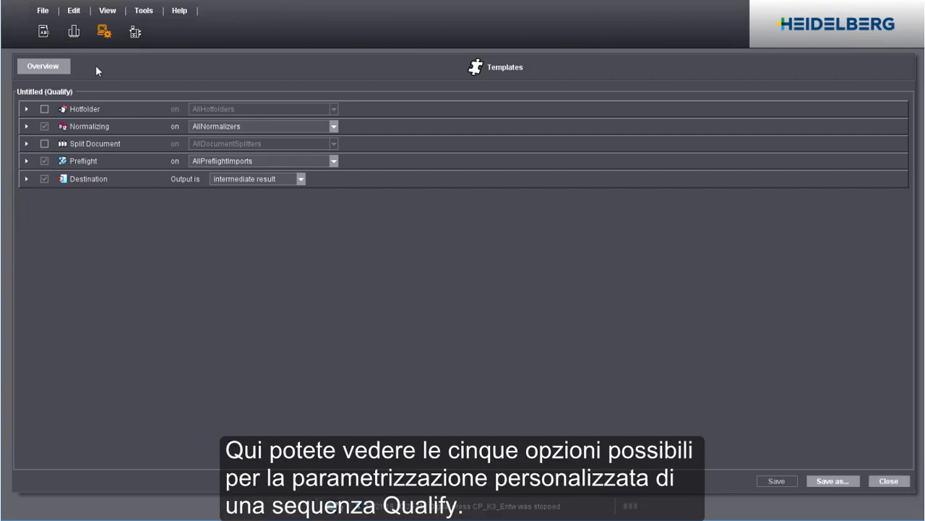
Enable the Hotfolder step of the new Qualify template and inspect its settings
left_click(27, 108)
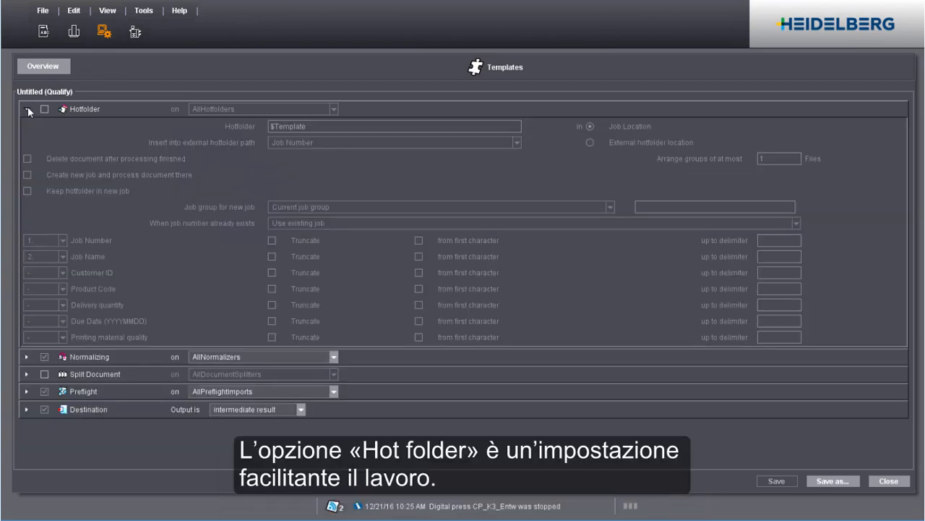
left_click(44, 109)
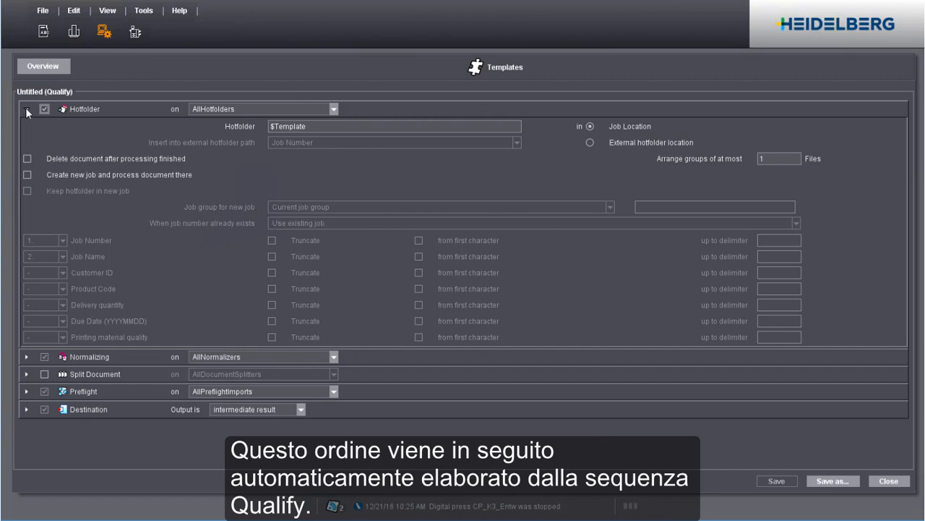
left_click(26, 109)
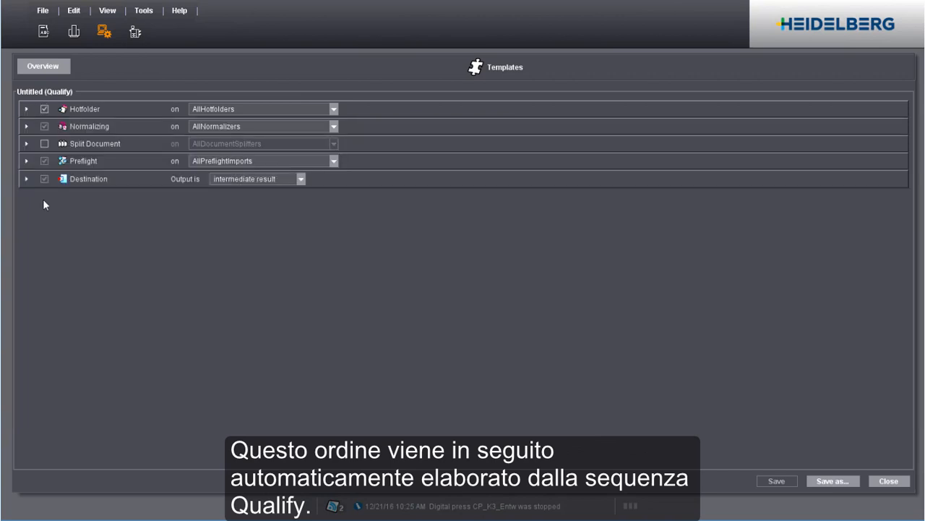
Set the Preflight document check 'Modification of document is not allowed' to Warning
left_click(26, 126)
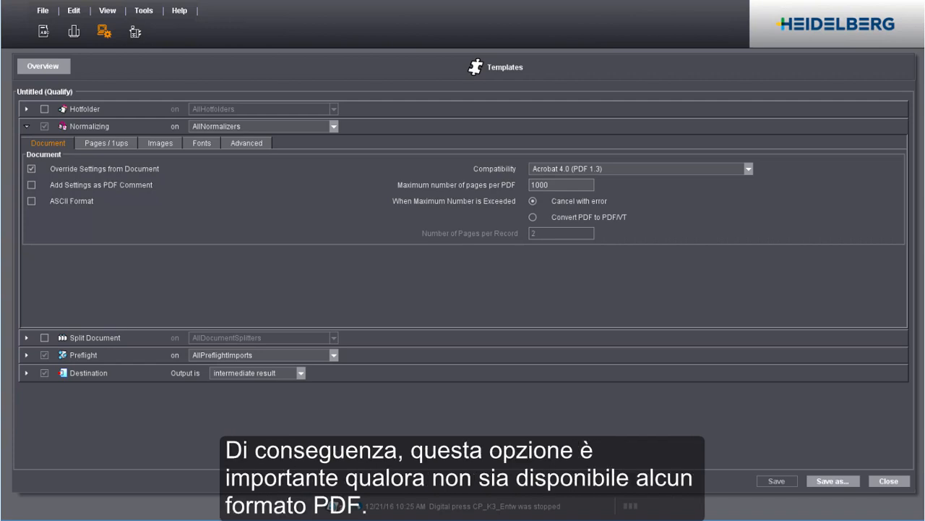
left_click(28, 126)
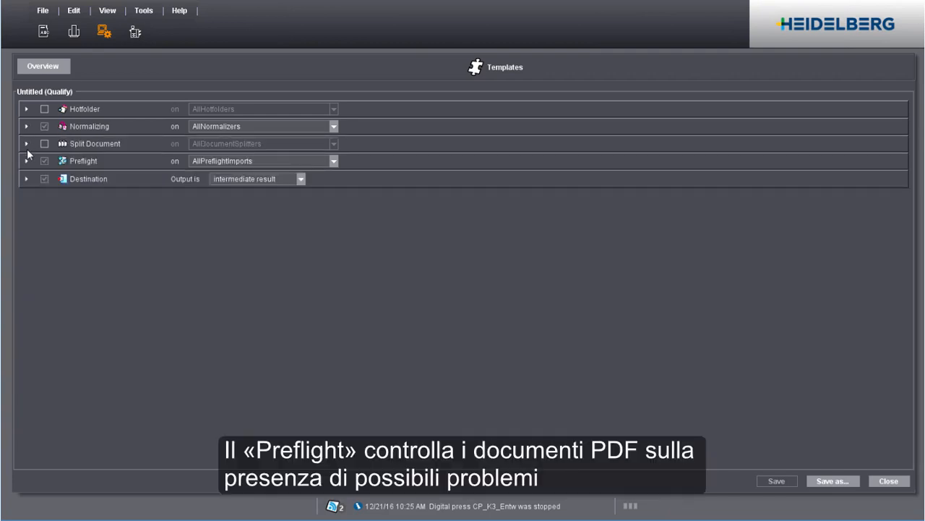
left_click(26, 160)
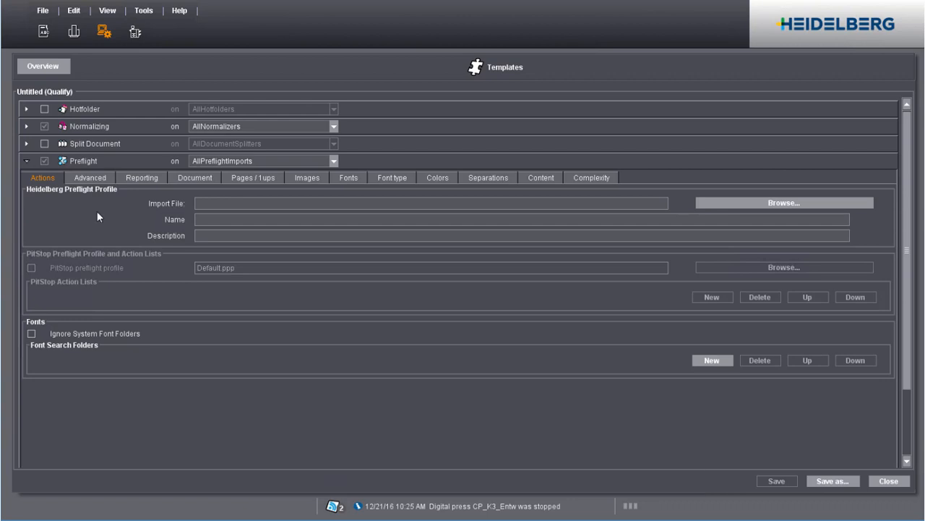
left_click(193, 178)
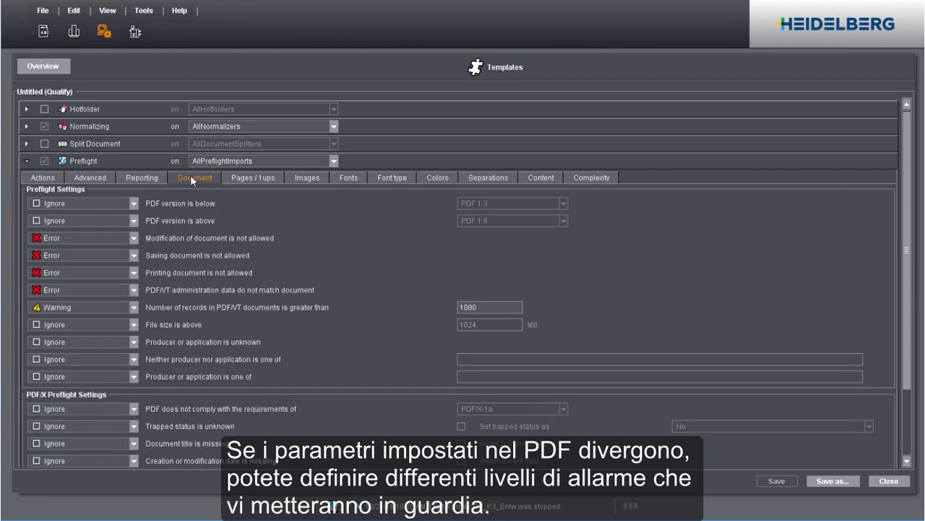
left_click(133, 237)
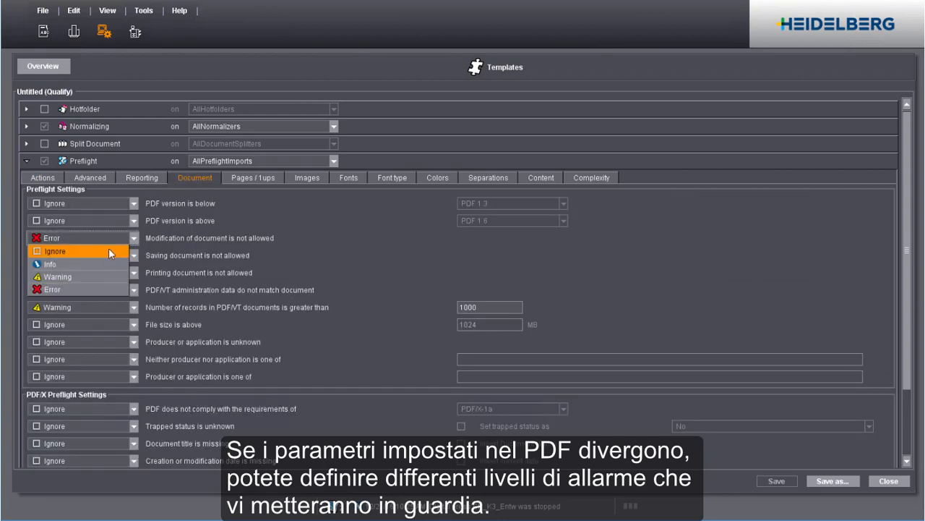
left_click(92, 275)
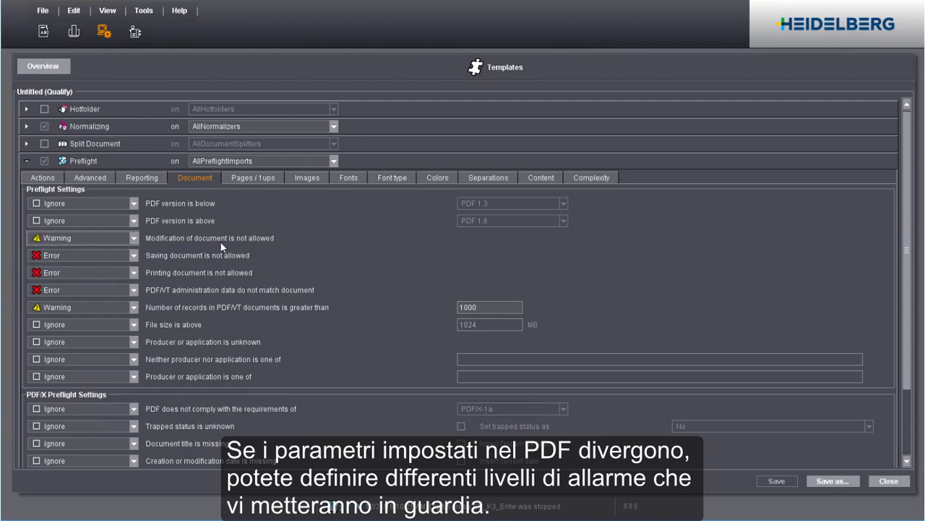
Set the Preflight image check 'Resolution of color images is above' to Info
left_click(309, 178)
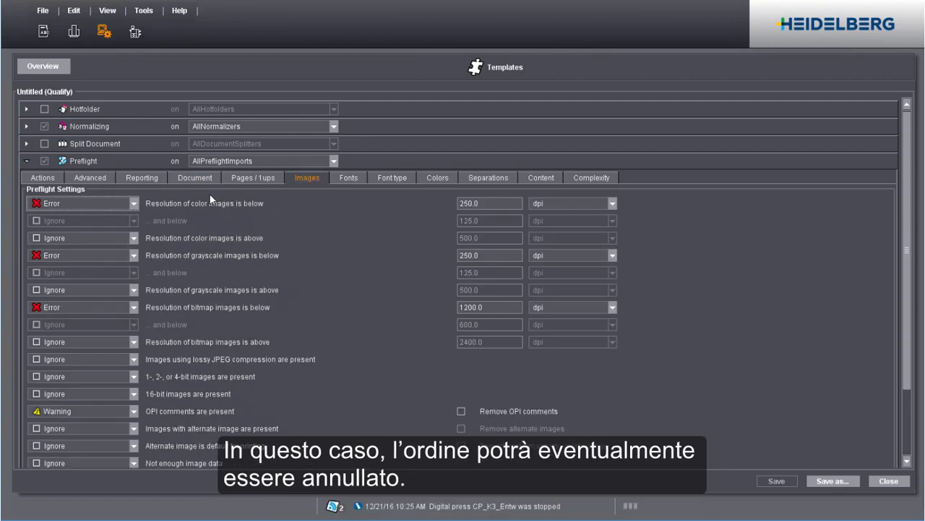
left_click(134, 238)
left_click(81, 265)
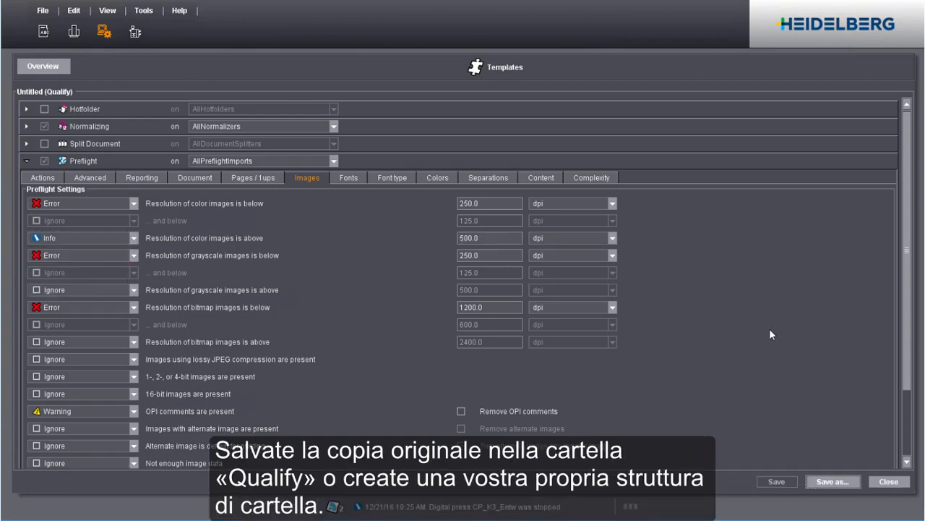
Start saving the template under a new name and create a template folder named DEMO
left_click(833, 481)
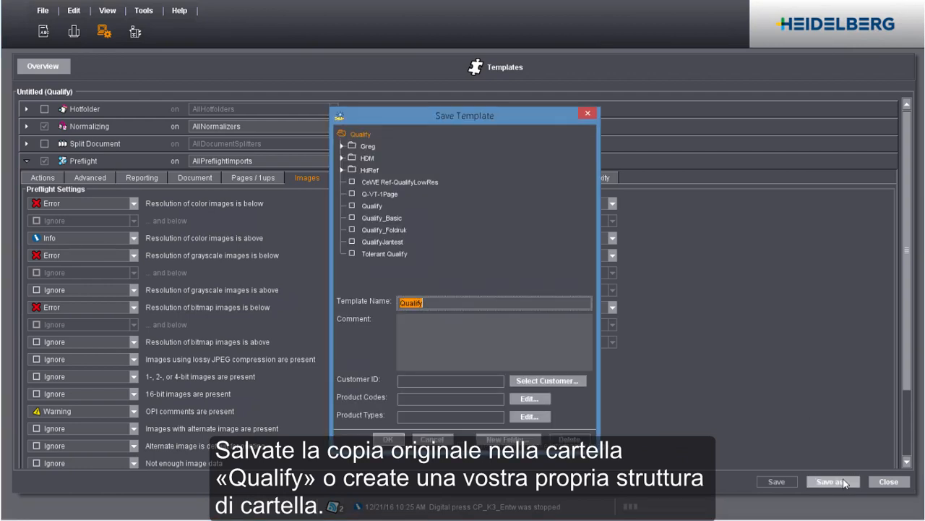
left_click(509, 439)
type("DEMO")
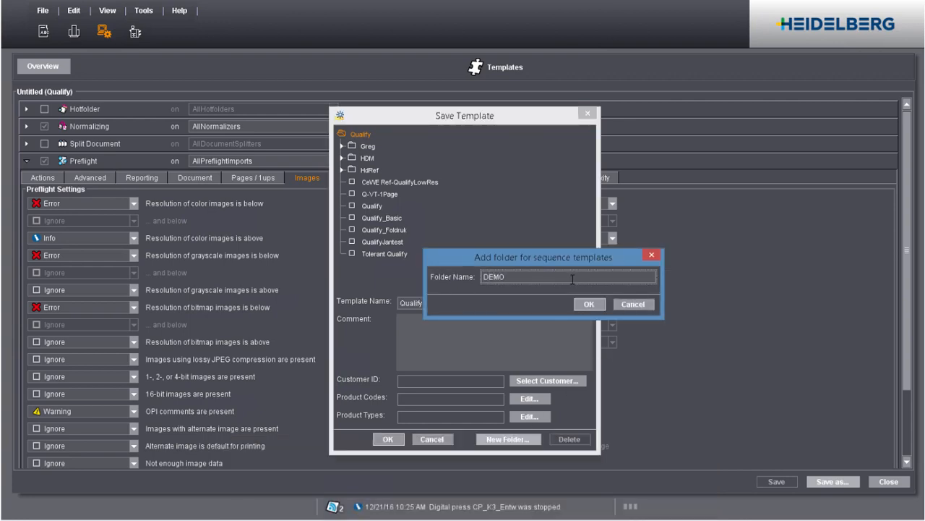
left_click(578, 304)
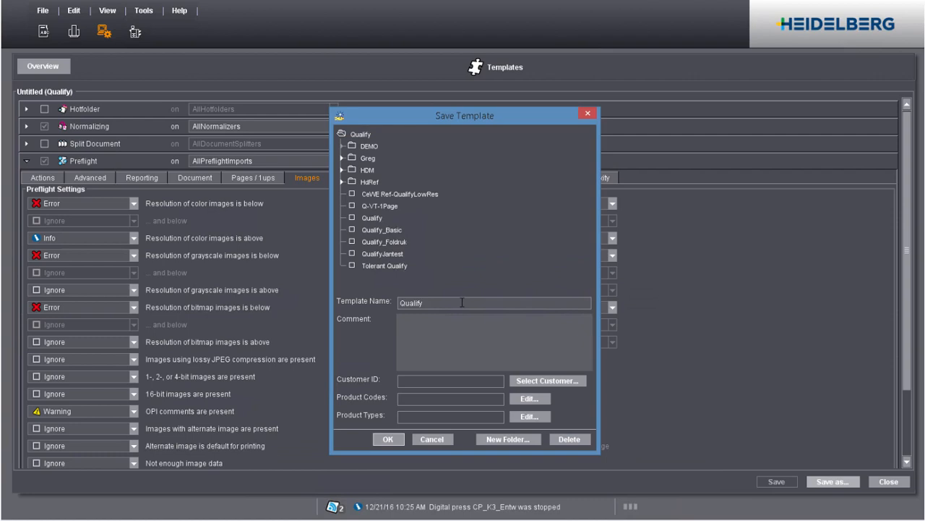
Save the template as DEMO_Qualify in the DEMO folder and close the template editor
double_click(402, 302)
left_click(401, 302)
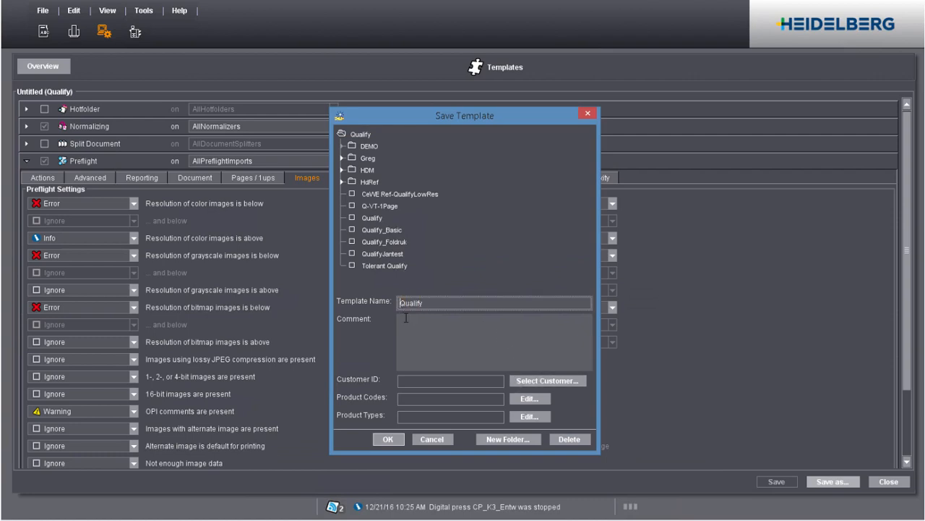
type("DEMO_")
left_click(388, 438)
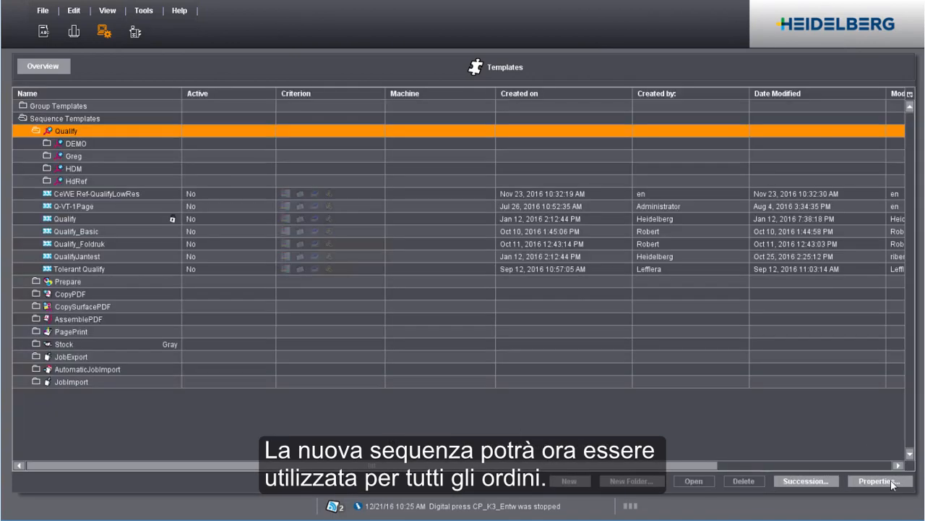
left_click(891, 482)
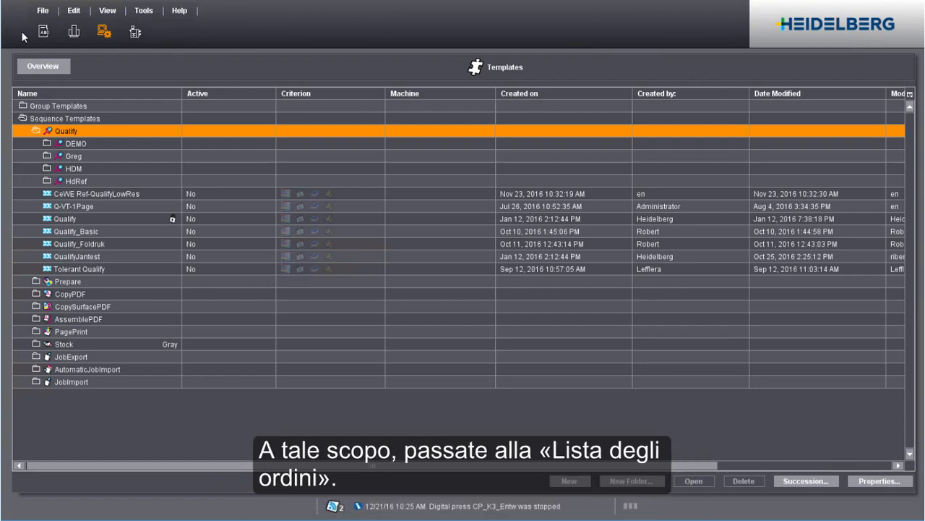
Create a new job in the HDM job group by dropping Poster.pdf from the desktop onto it
left_click(46, 28)
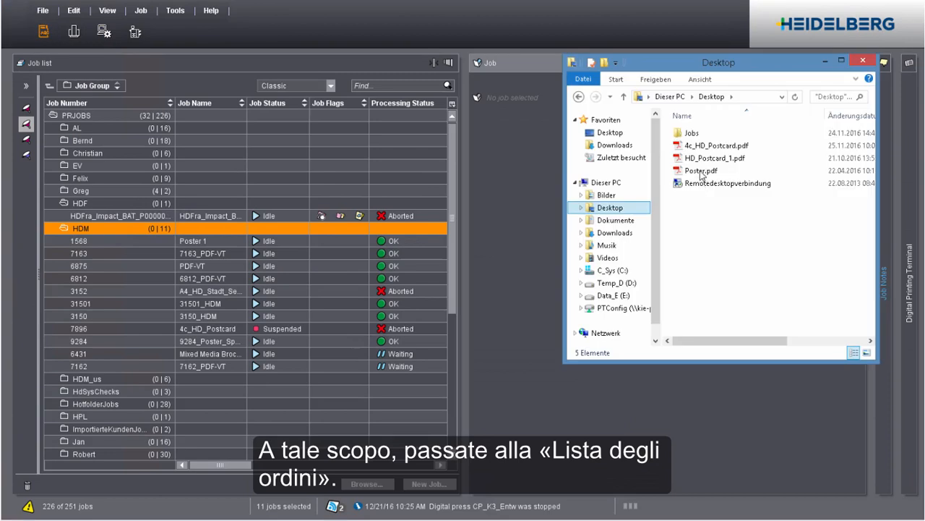
left_click(699, 172)
left_click_drag(680, 174, 112, 228)
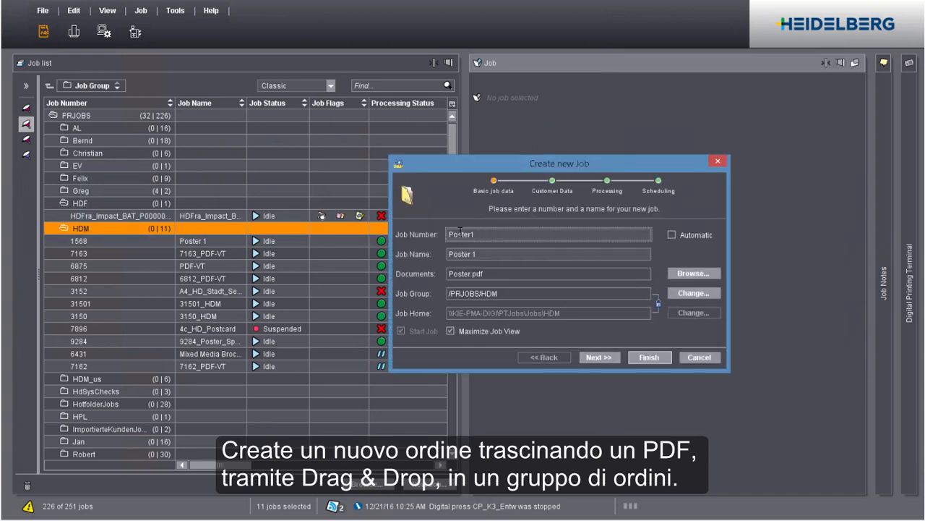
Set the new job's number to 2415 and review the Customer Data and Scheduling pages
left_click_drag(483, 235, 408, 236)
type("2415")
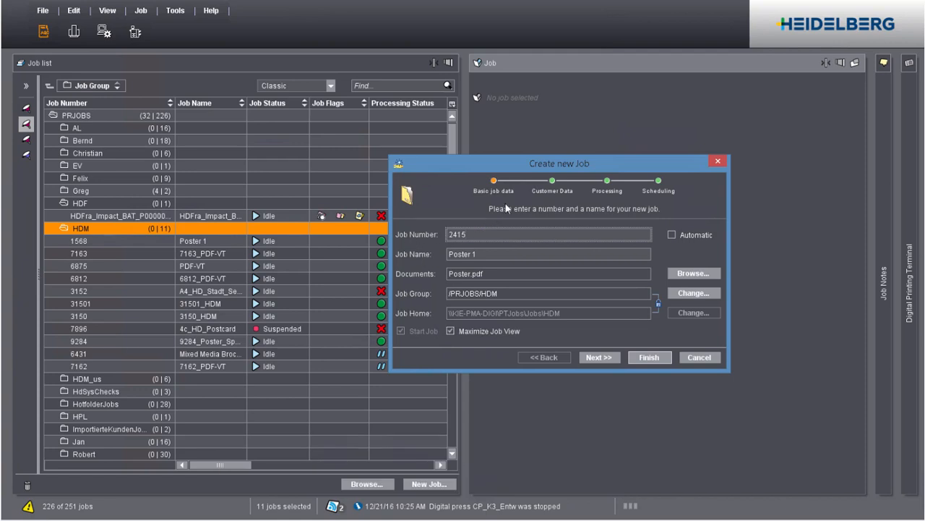
left_click(554, 180)
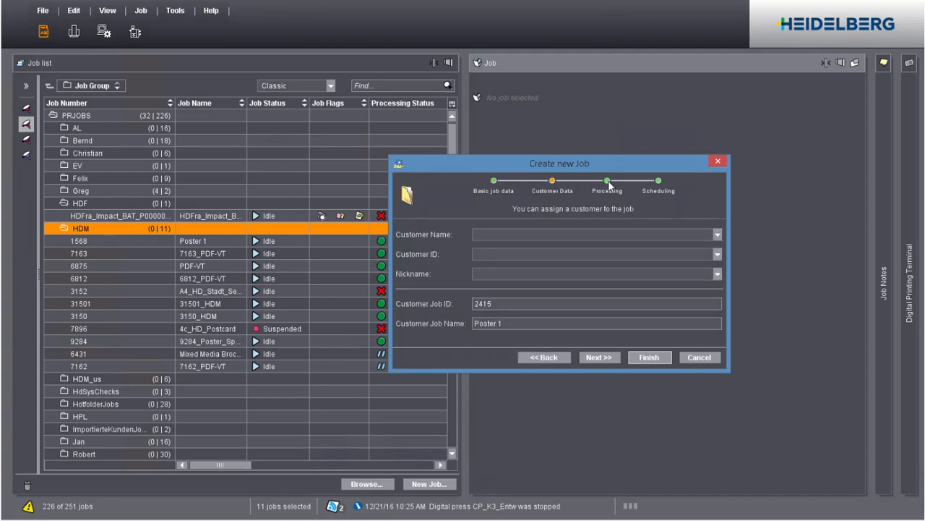
left_click(609, 181)
left_click(654, 182)
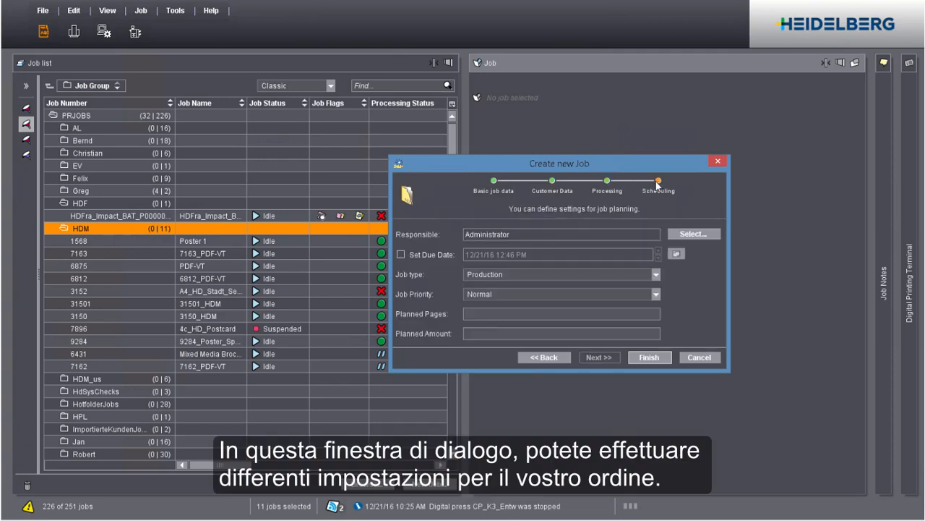
Assign the DEMO_Qualify sequence template to the job on the Processing page and finish creating the job
left_click(607, 180)
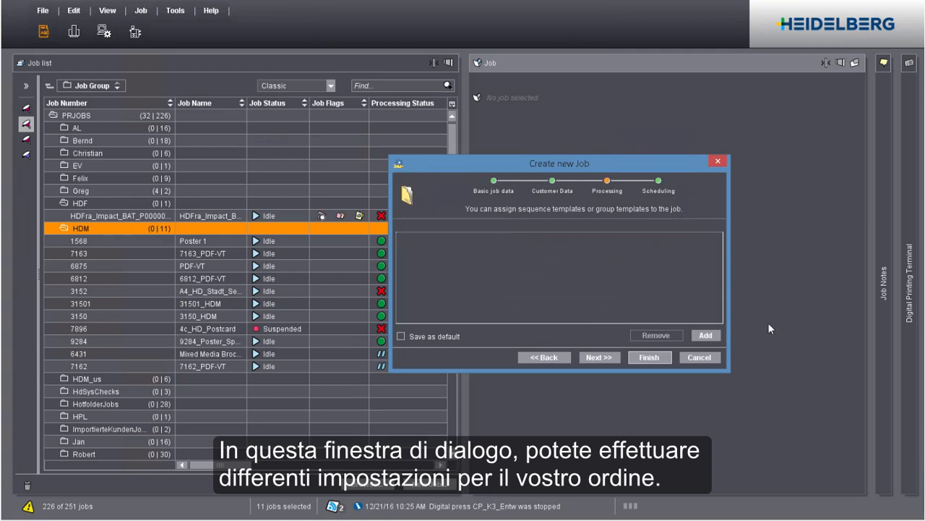
left_click(706, 335)
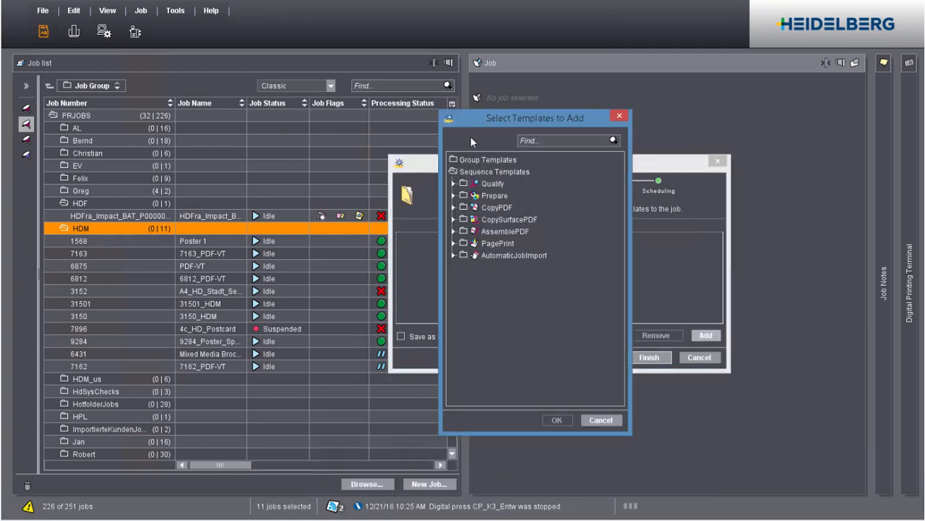
left_click(457, 174)
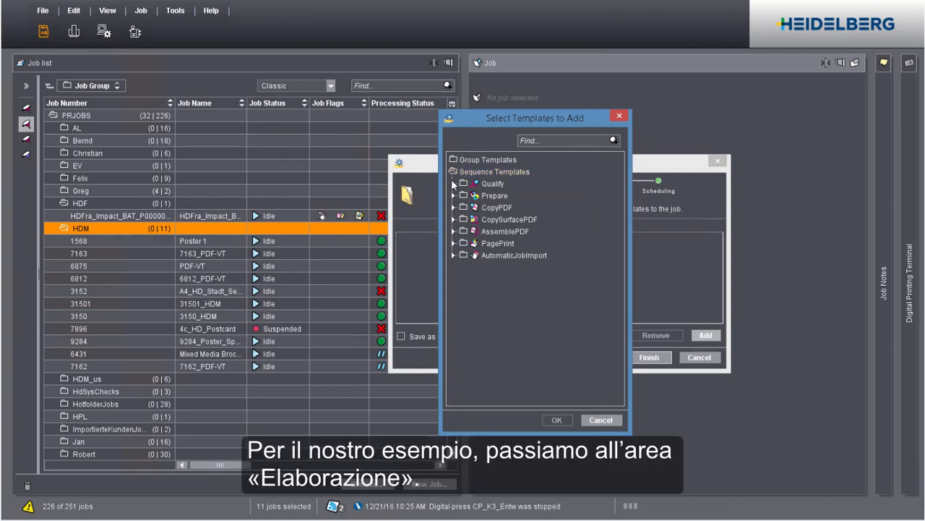
left_click(453, 184)
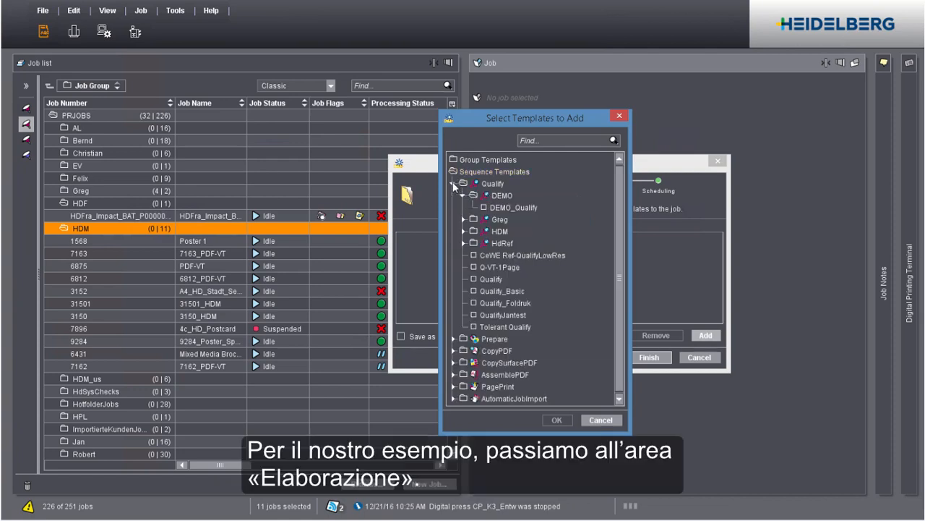
left_click(498, 207)
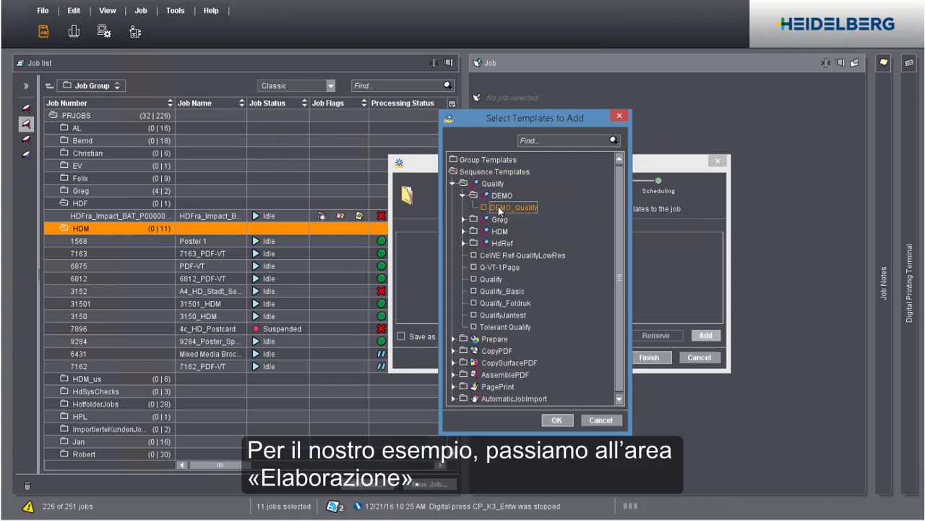
left_click(558, 420)
left_click(648, 357)
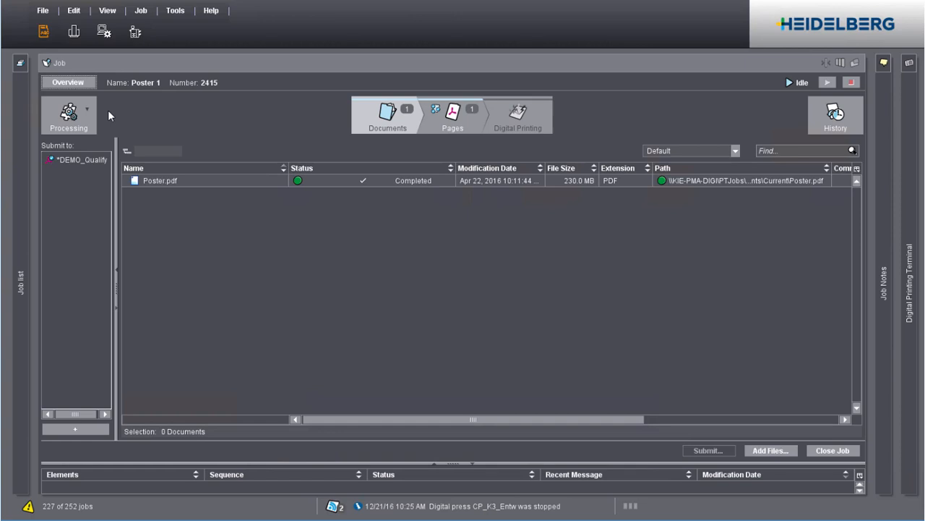
Open the DEMO_Qualify sequence settings from the job's processing view
left_click(65, 116)
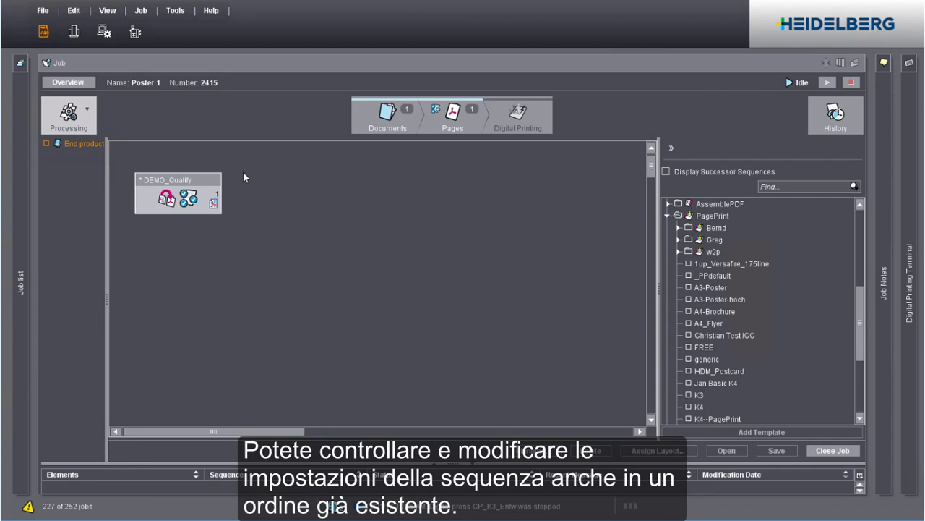
left_click(208, 184)
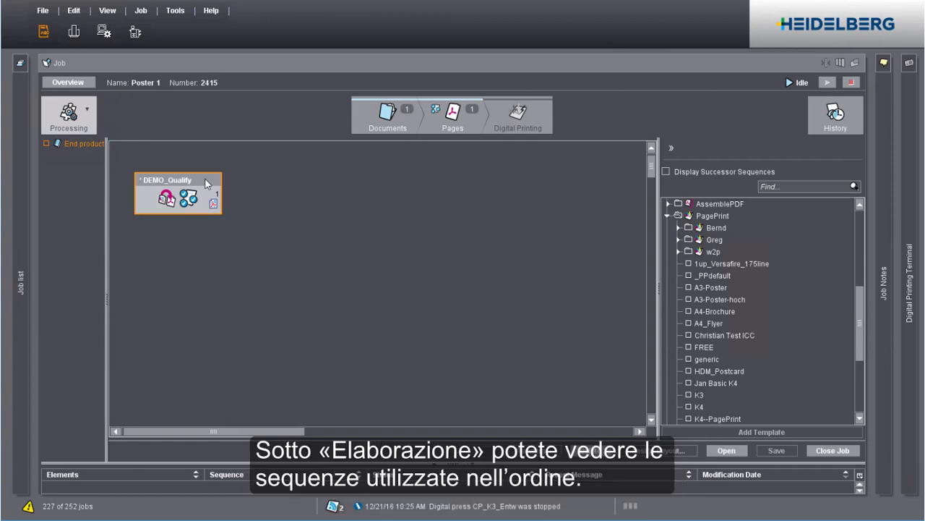
double_click(208, 184)
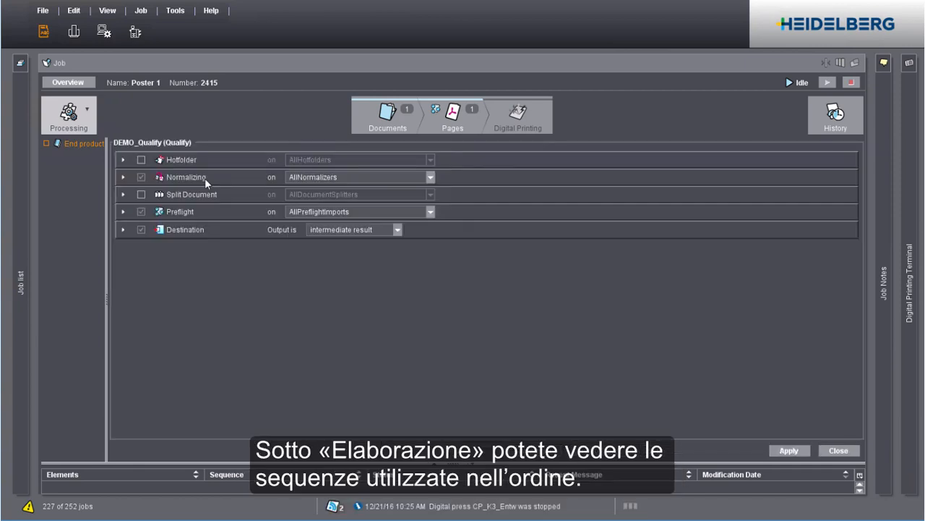
Enable the Split Document step in the DEMO_Qualify sequence, apply the change and close the sequence settings
left_click(96, 204)
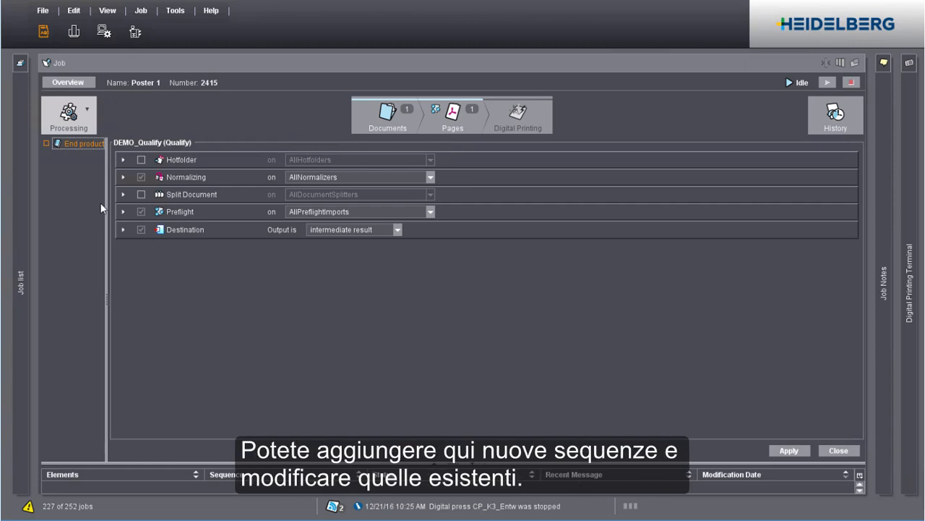
left_click(141, 194)
left_click(789, 450)
left_click(841, 453)
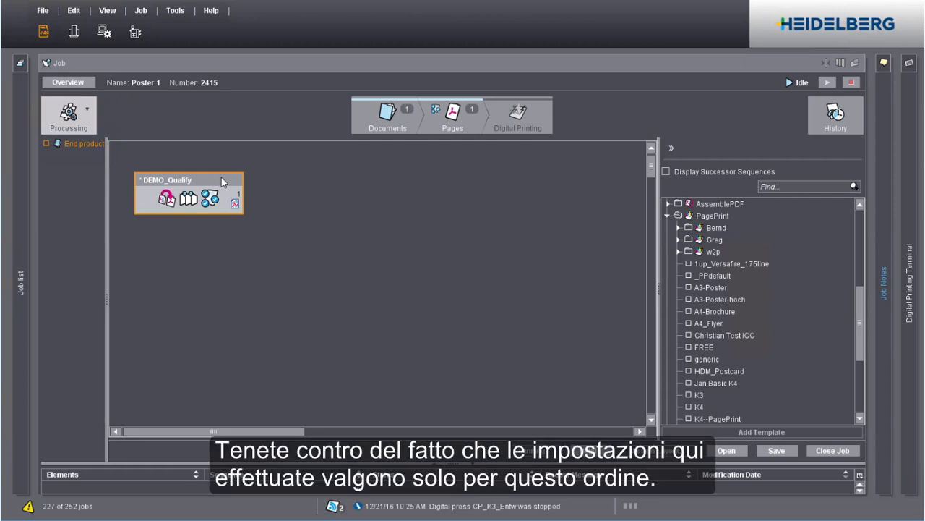
Save the job's sequence as a new template named DEMO_Qualify_1 in the Qualify DEMO folder and locate it among the sequence templates
right_click(221, 177)
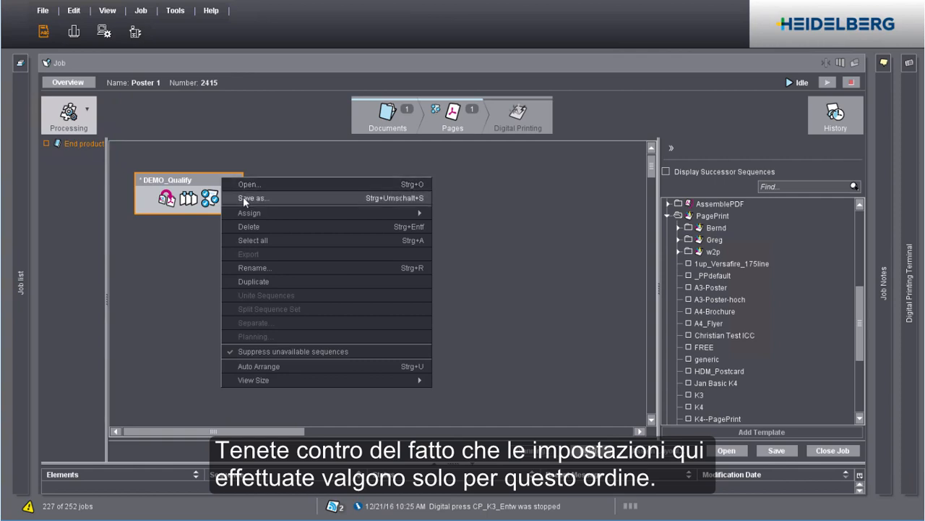
left_click(245, 197)
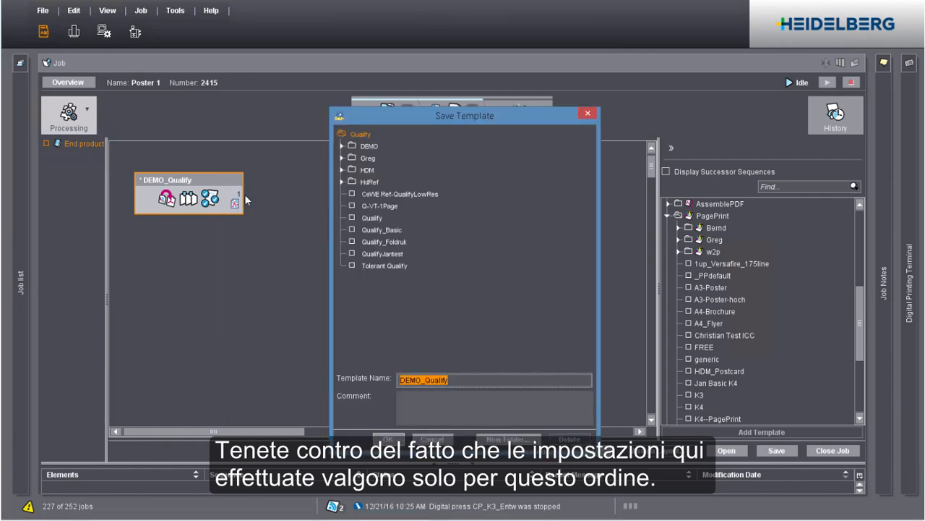
left_click(460, 377)
type("_1")
left_click(369, 146)
left_click(389, 439)
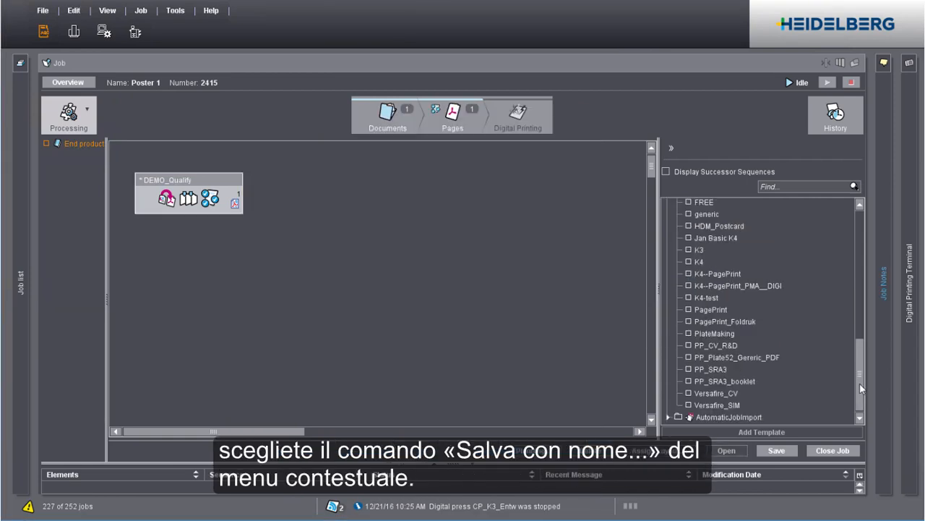
left_click_drag(864, 342, 864, 209)
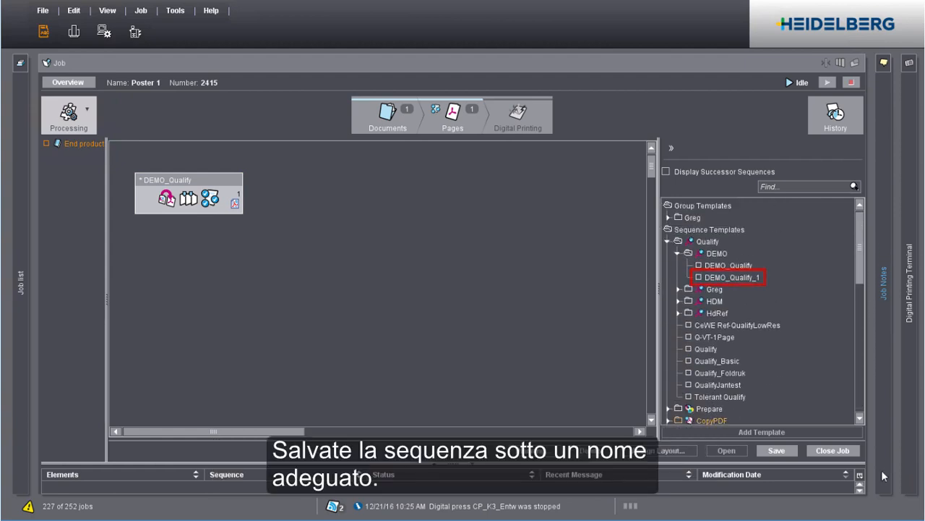